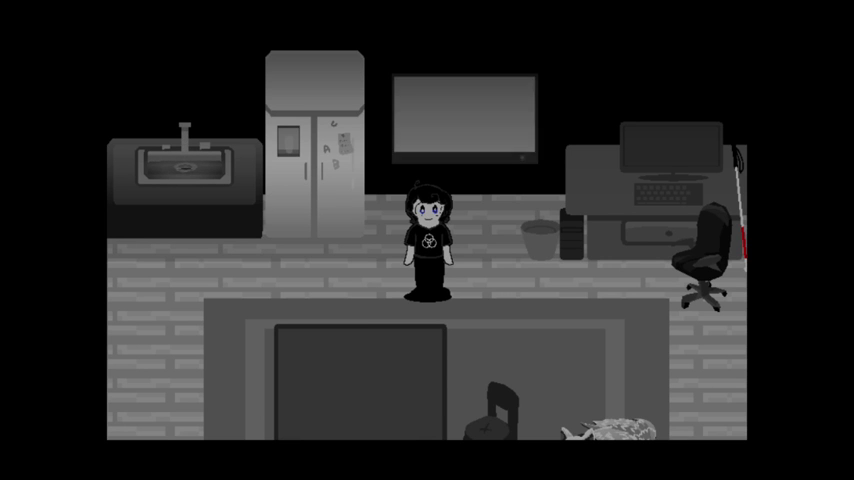
# Open the inventory from the pause menu's ITEMS section and bring up the Blackout Lens actions
pyautogui.press('Escape')
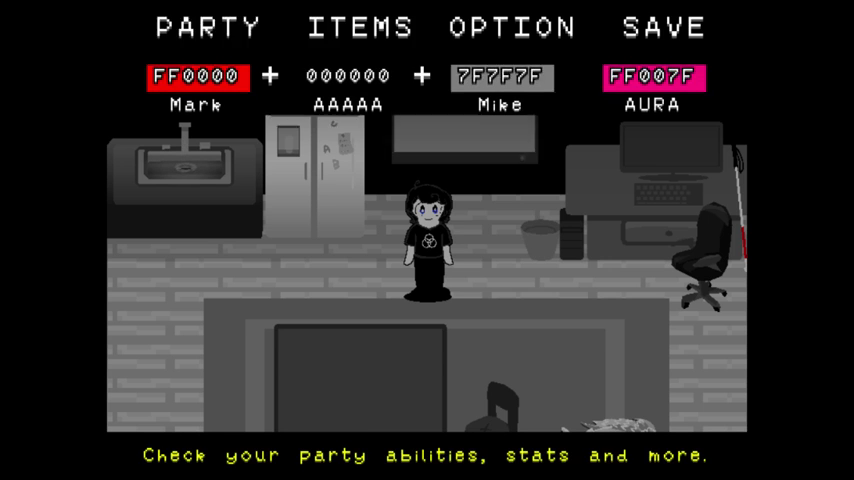
pyautogui.press('Right')
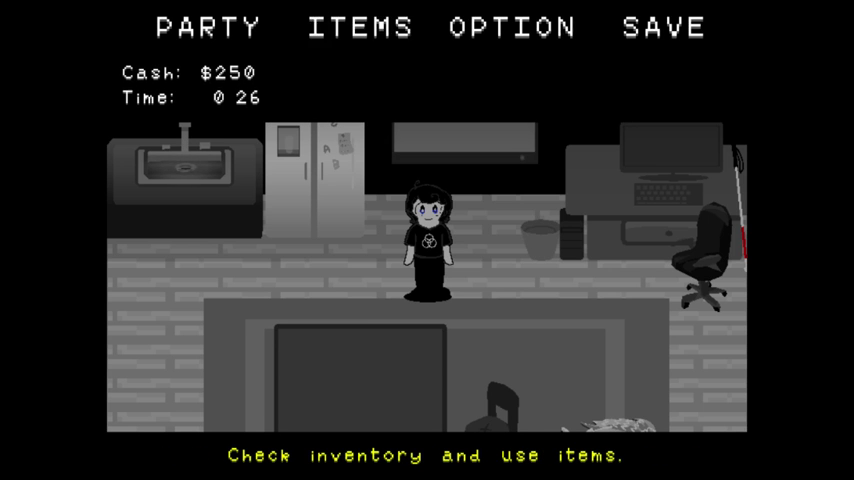
pyautogui.press('Return')
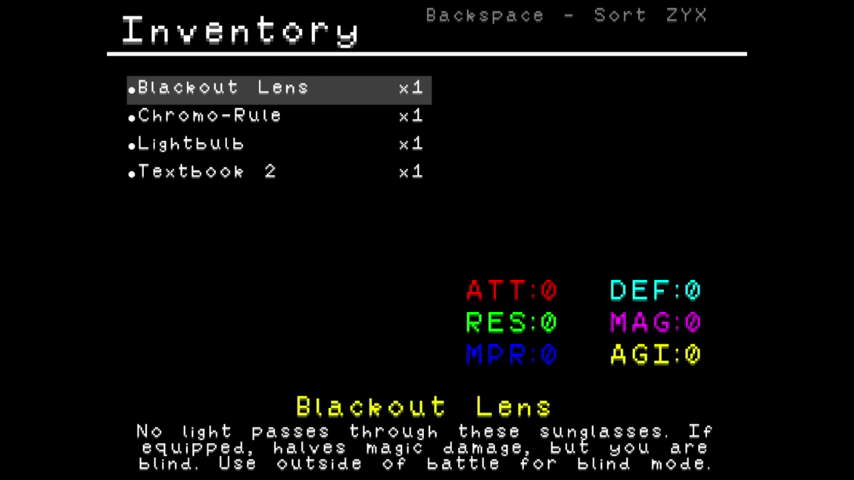
pyautogui.press('Return')
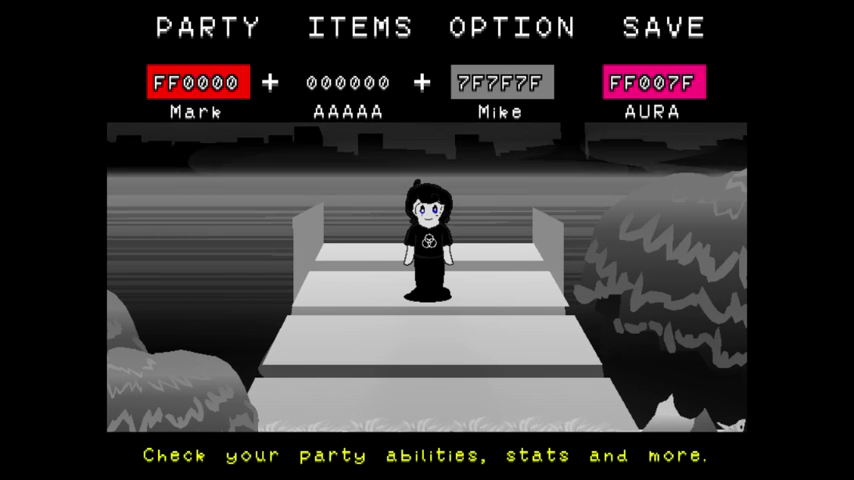
# Reopen the inventory and show the Use/Give/Toss/Cancel choices for the Blackout Lens
pyautogui.press('Right')
pyautogui.press('Right')
pyautogui.press('Left')
pyautogui.press('Return')
pyautogui.press('Return')
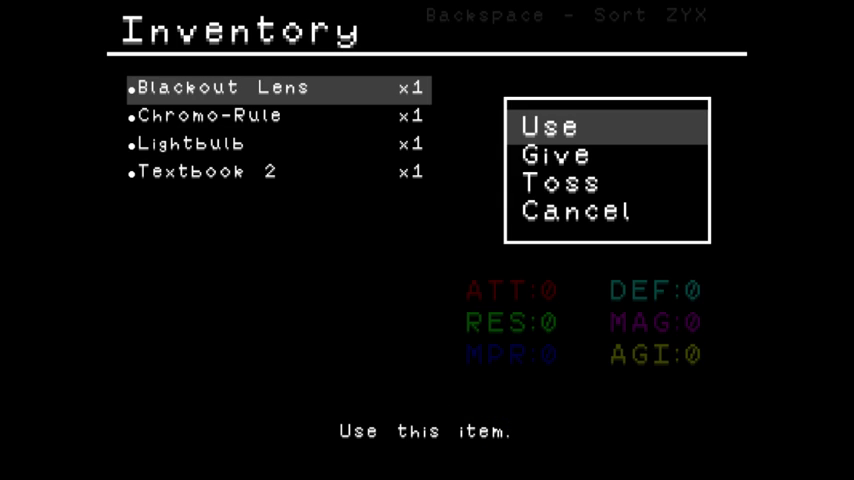